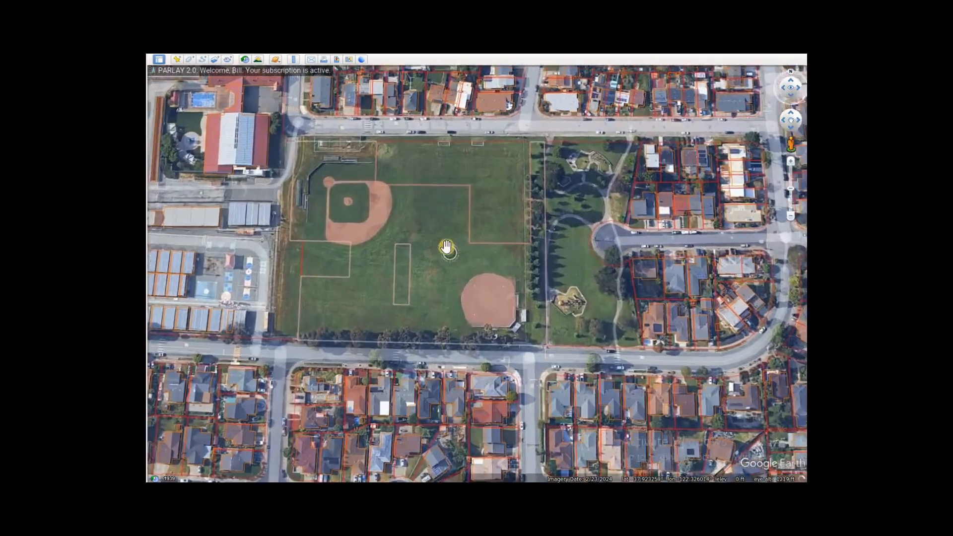
Examine the parcel boundaries and parcel ID labels across the ball fields south of Fall Ave and the adjoining park
drag(445, 264, 551, 347)
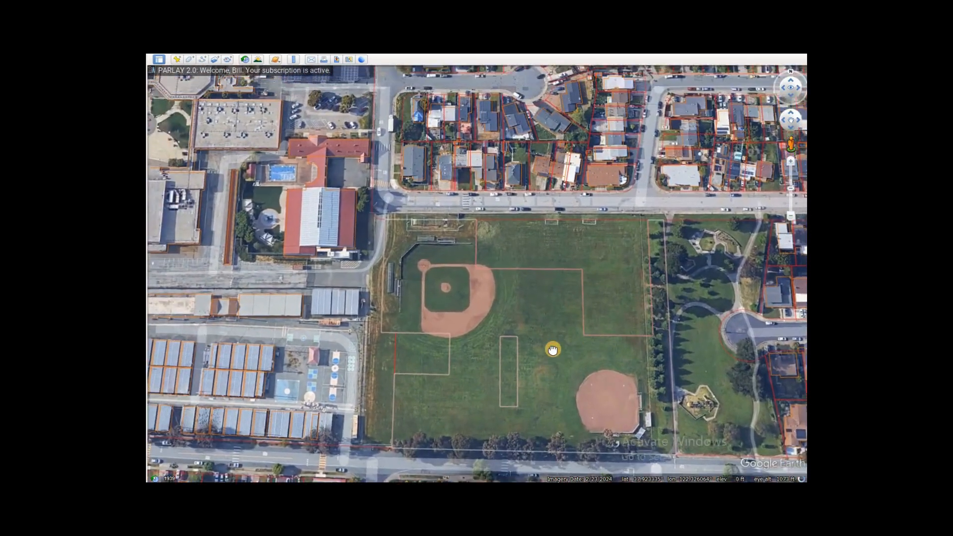
drag(547, 263, 451, 241)
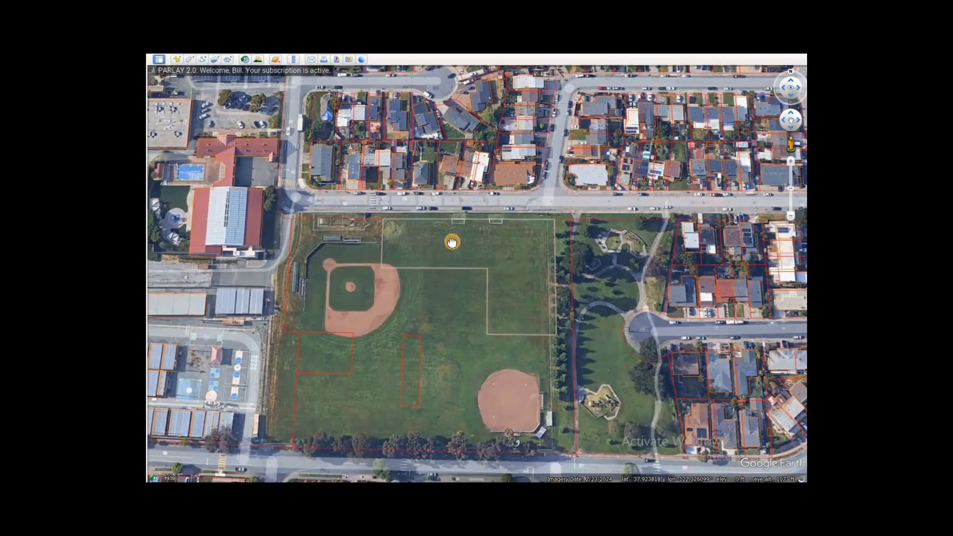
scroll(484, 246, up, 1)
drag(481, 269, 472, 240)
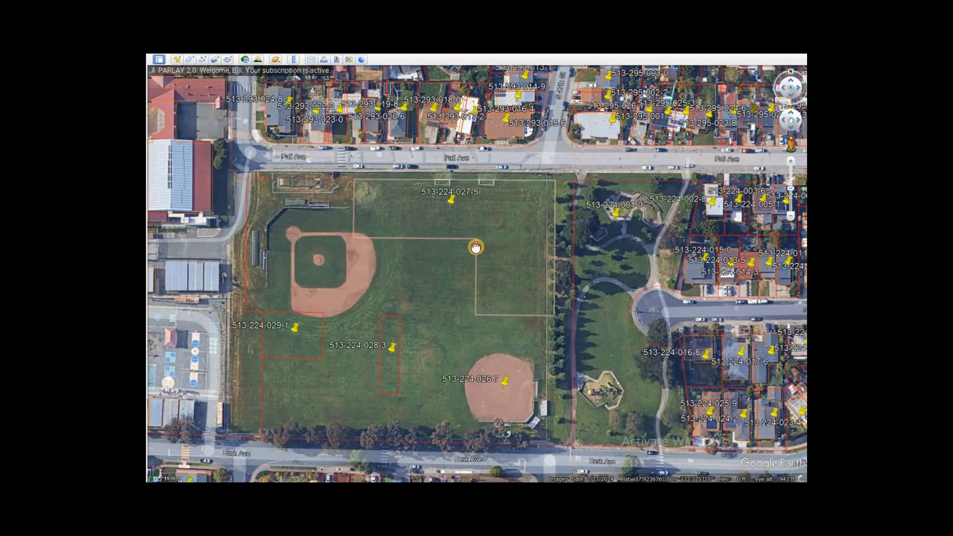
drag(476, 245, 463, 207)
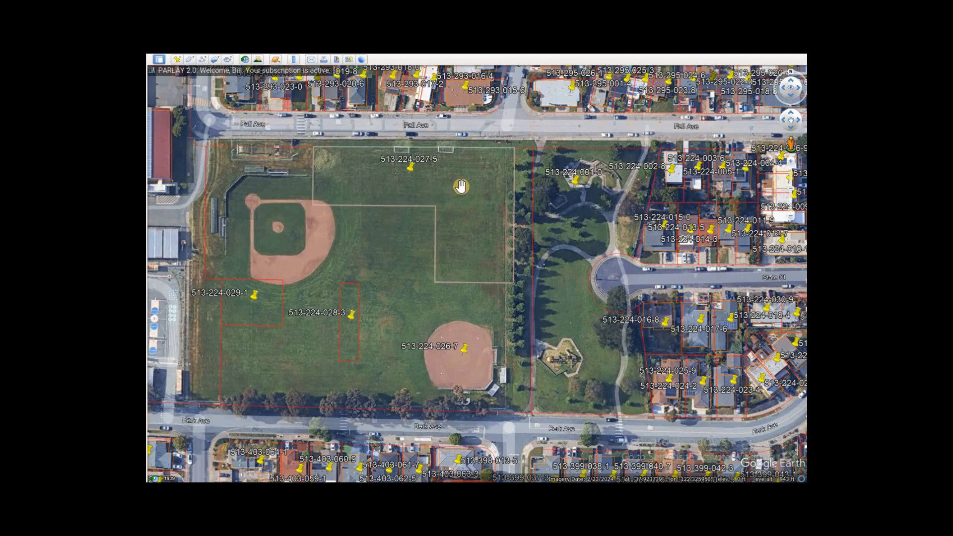
drag(460, 186, 461, 223)
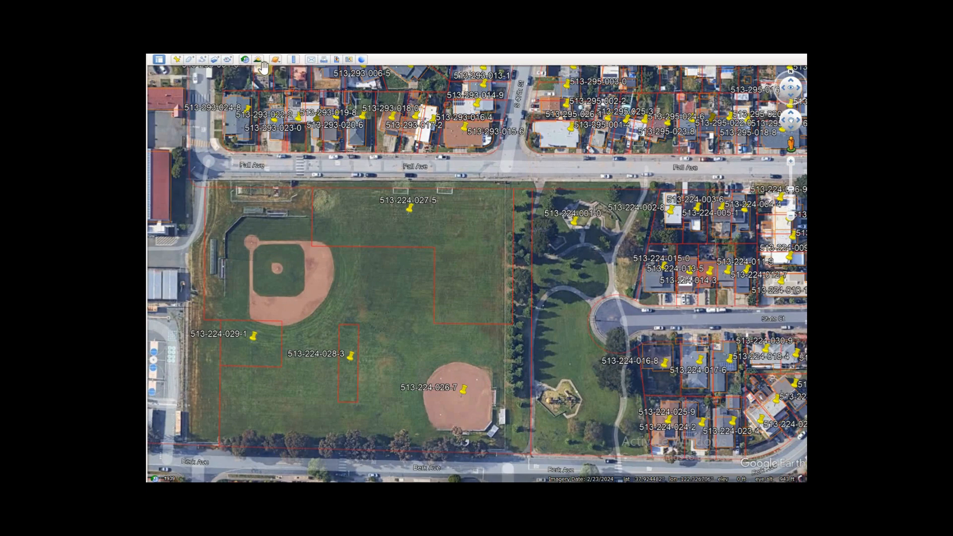
drag(450, 303, 467, 265)
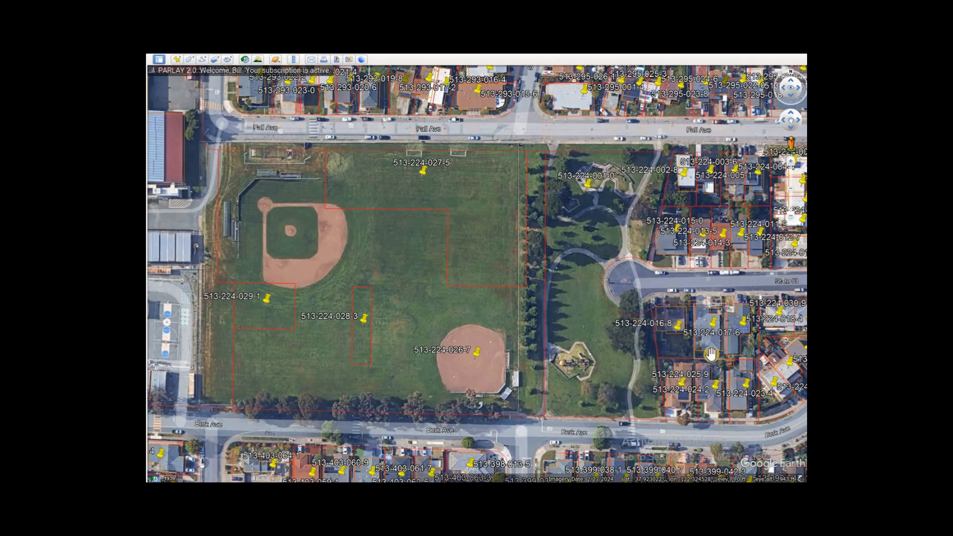
click(569, 199)
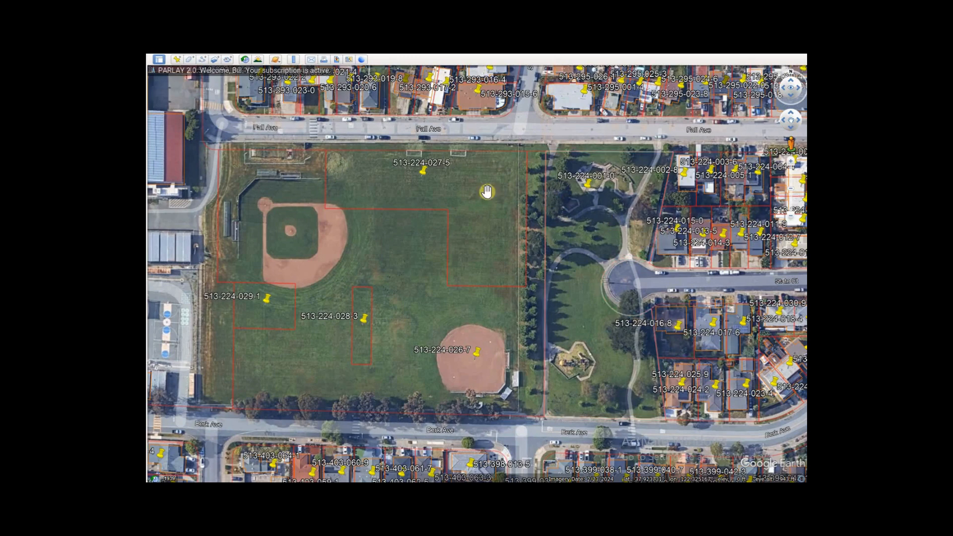
click(420, 172)
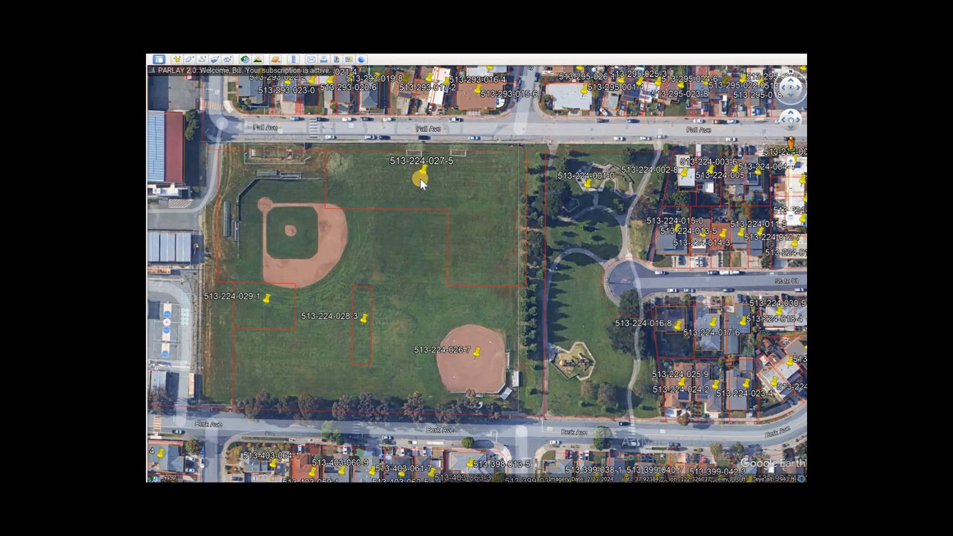
drag(420, 177, 437, 364)
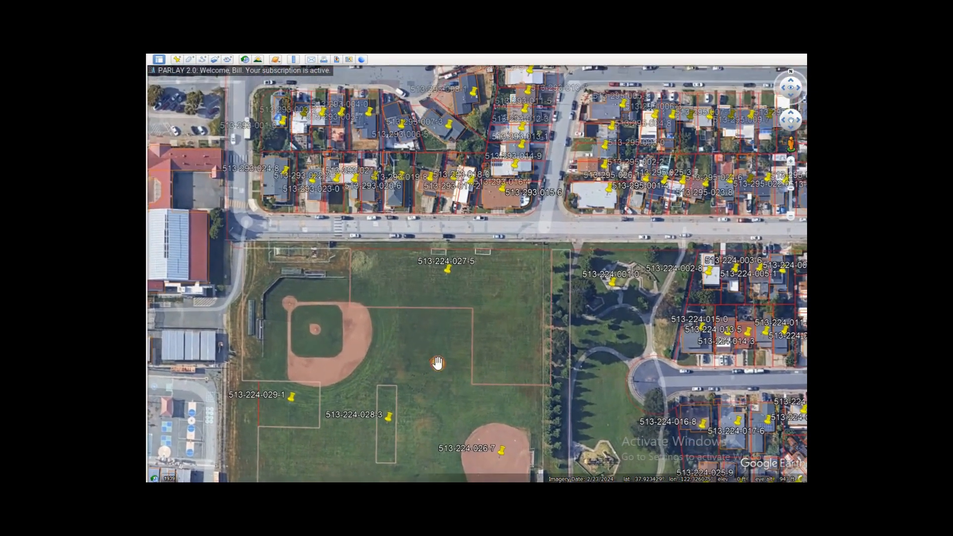
drag(511, 296, 425, 219)
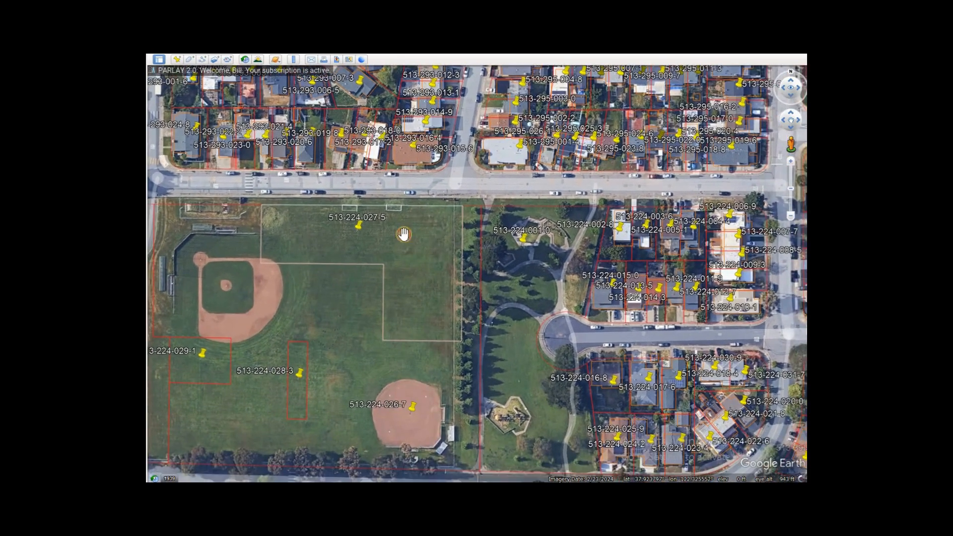
click(356, 226)
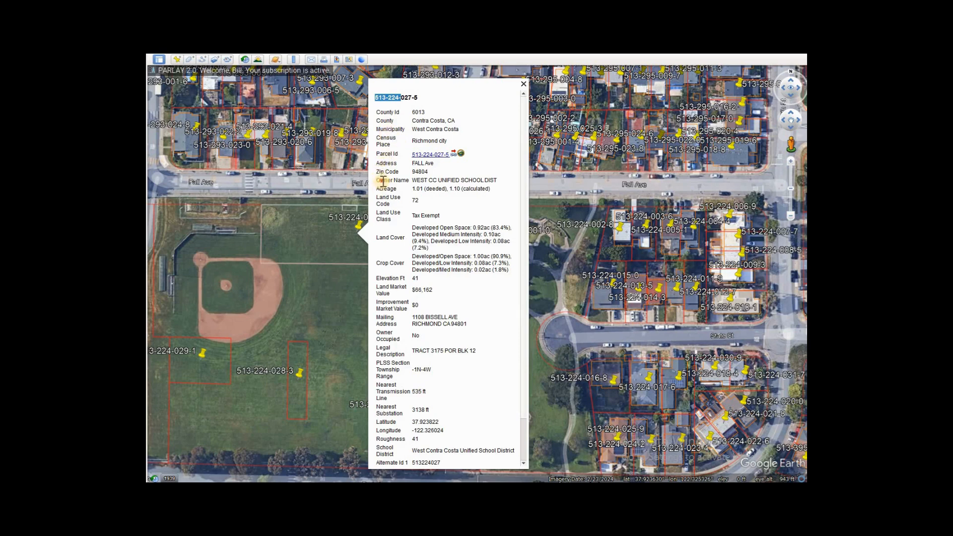
click(394, 219)
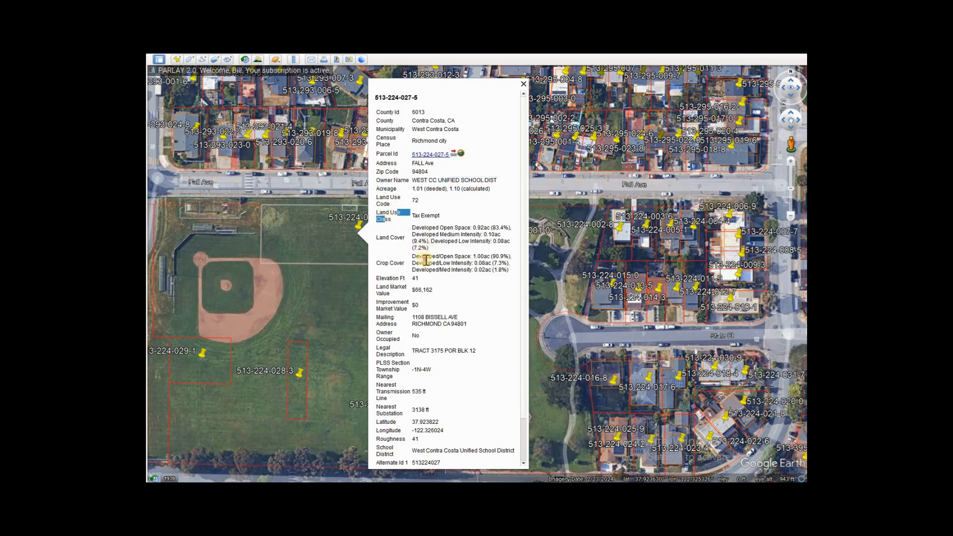
click(395, 290)
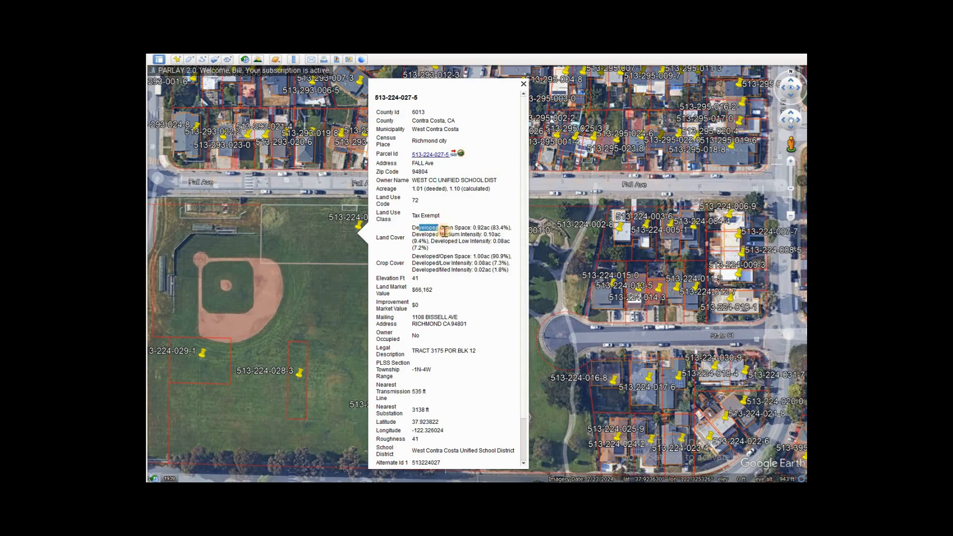
drag(444, 231, 485, 244)
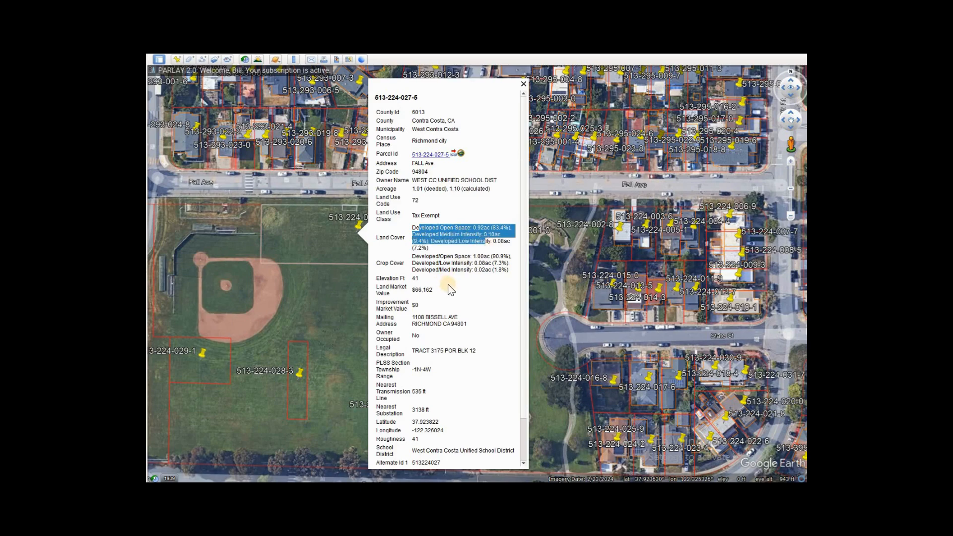
click(449, 265)
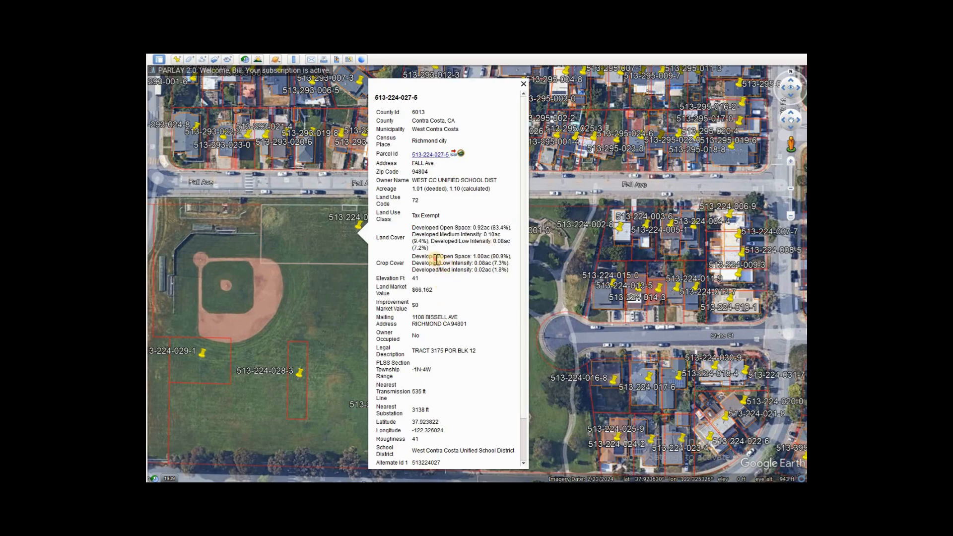
drag(436, 259, 467, 271)
click(445, 292)
drag(333, 250, 419, 220)
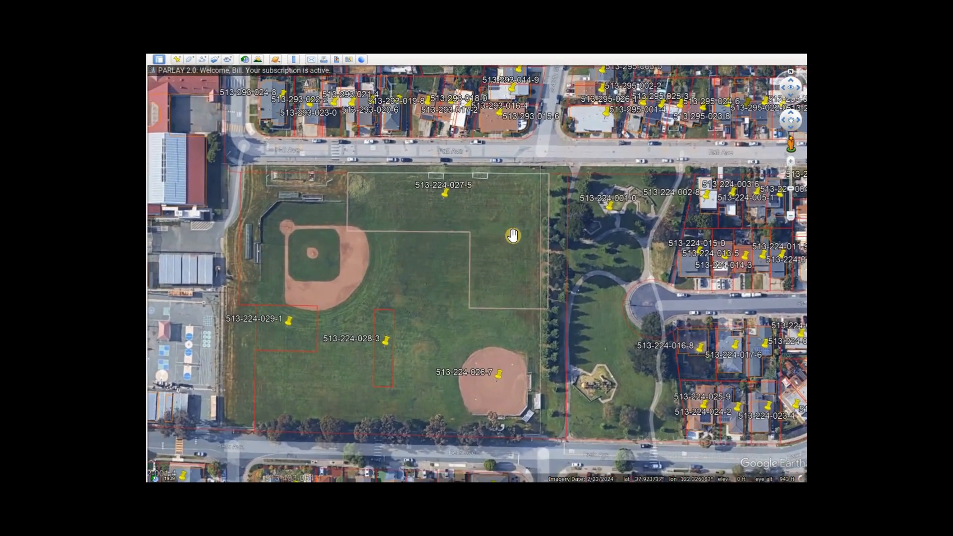
scroll(511, 232, down, 3)
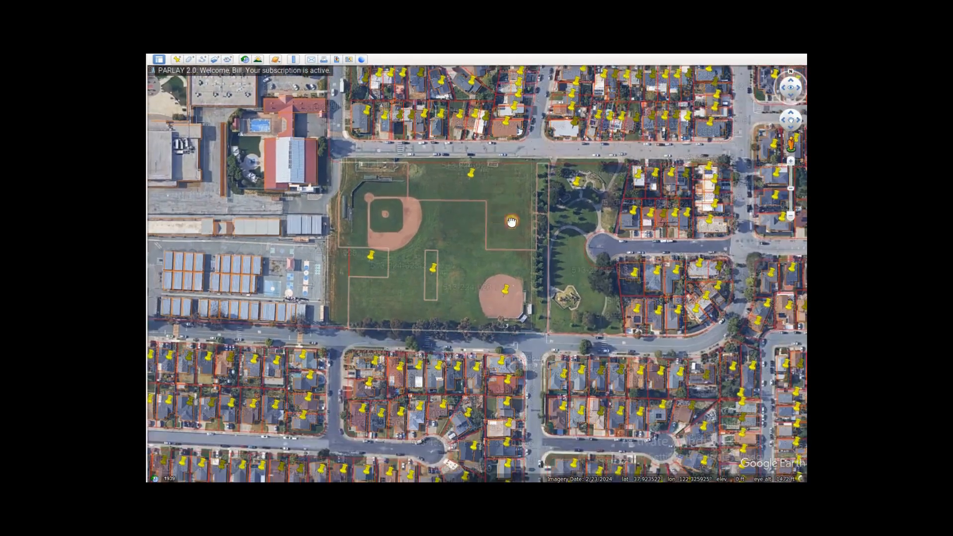
drag(511, 222, 592, 231)
scroll(409, 239, down, 1)
scroll(409, 239, down, 5)
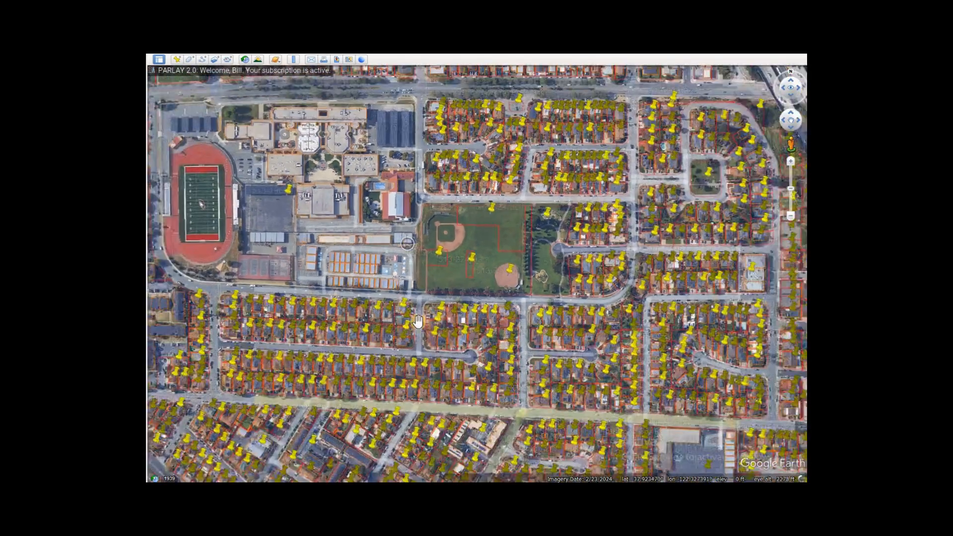
drag(421, 288, 437, 193)
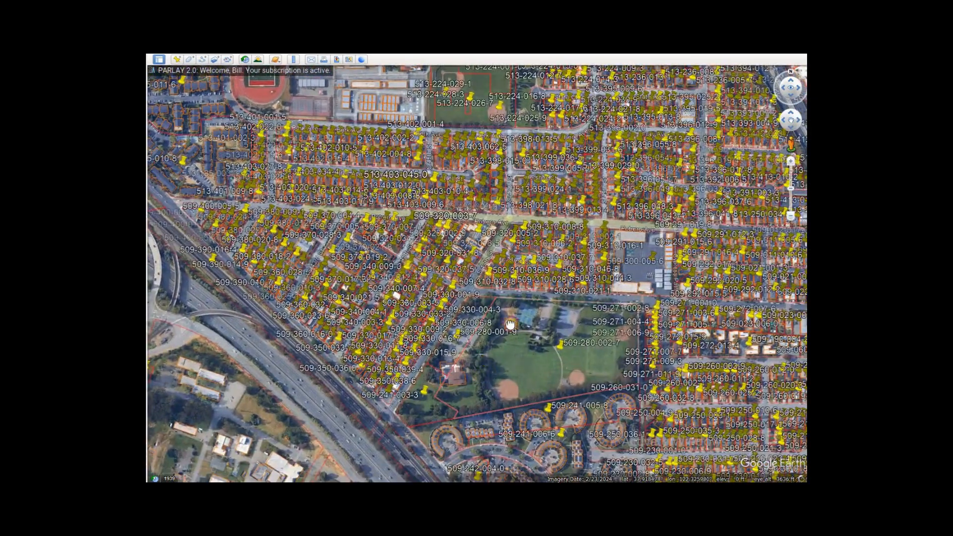
drag(510, 325, 540, 279)
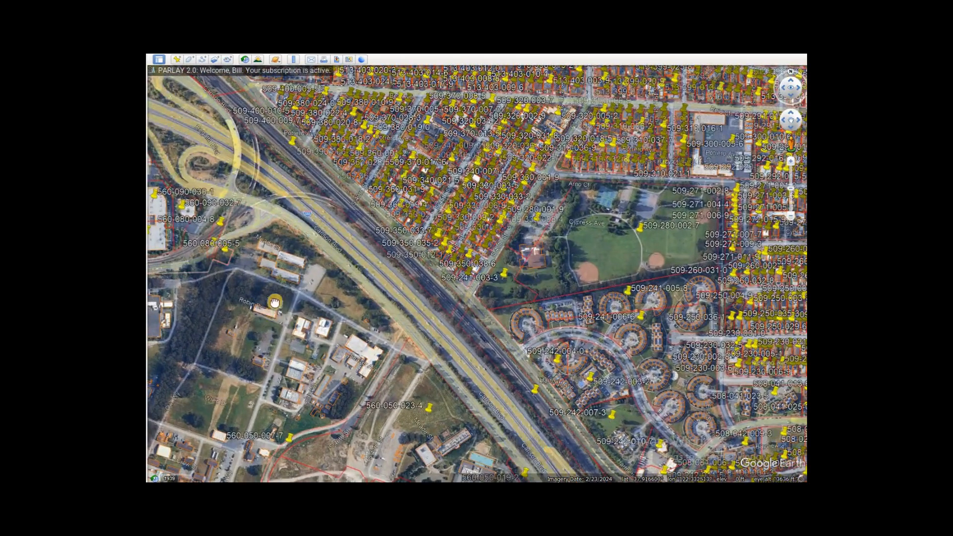
drag(275, 304, 282, 241)
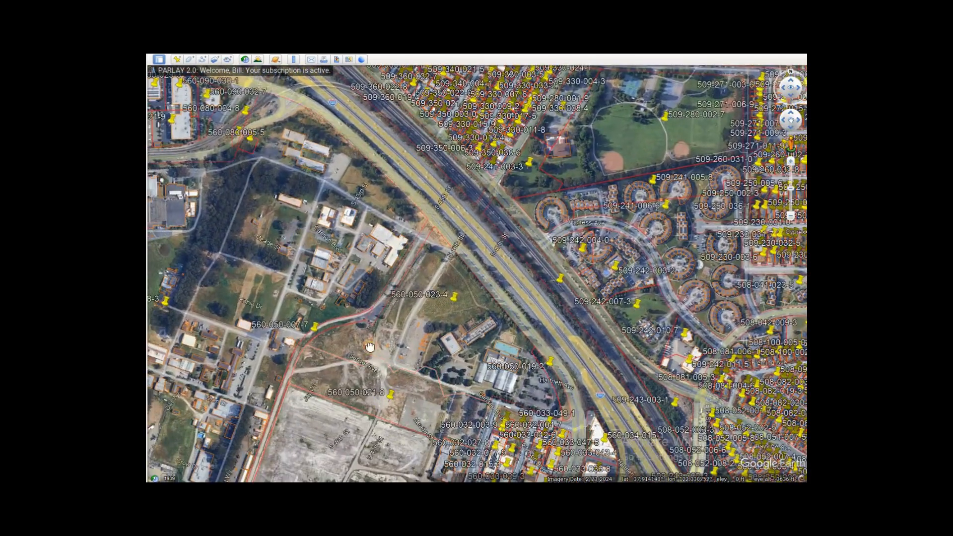
drag(370, 397, 376, 315)
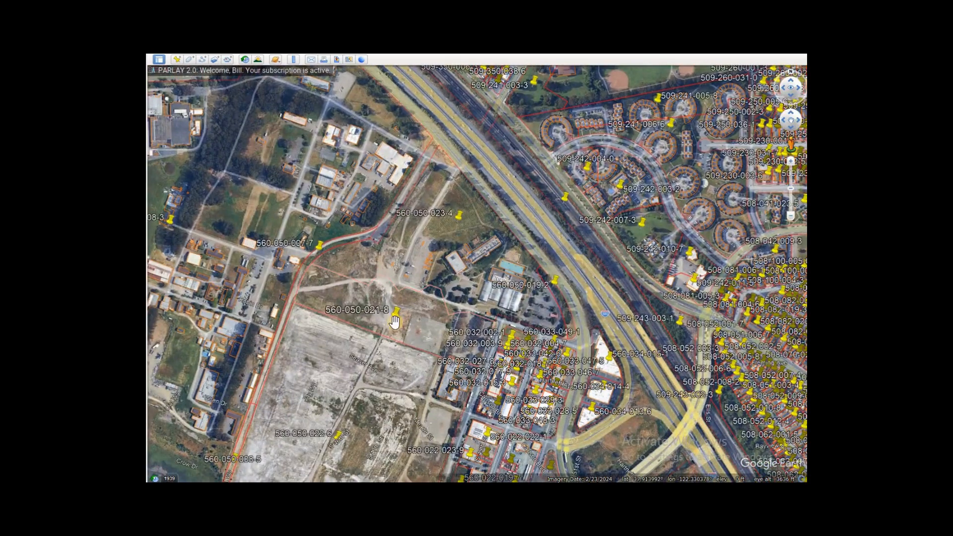
click(393, 315)
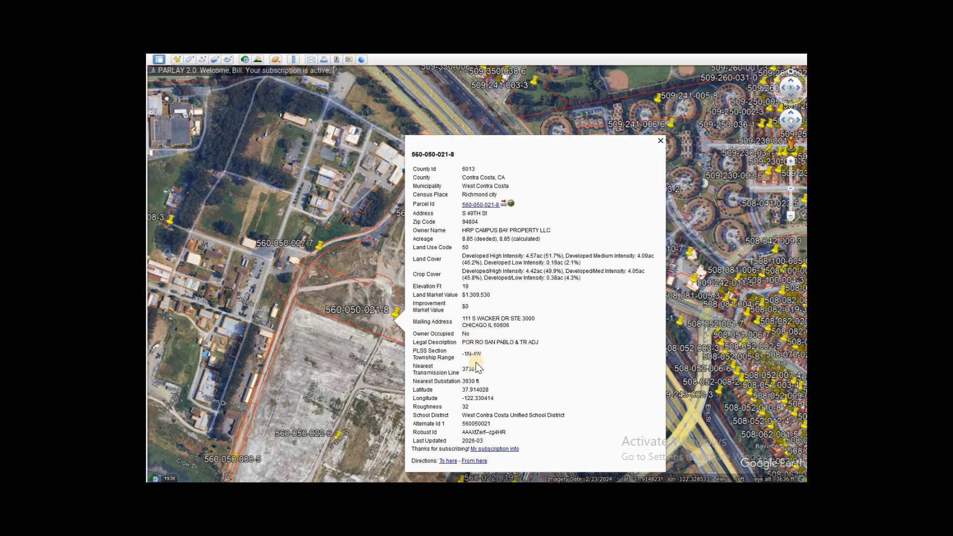
drag(367, 346, 378, 282)
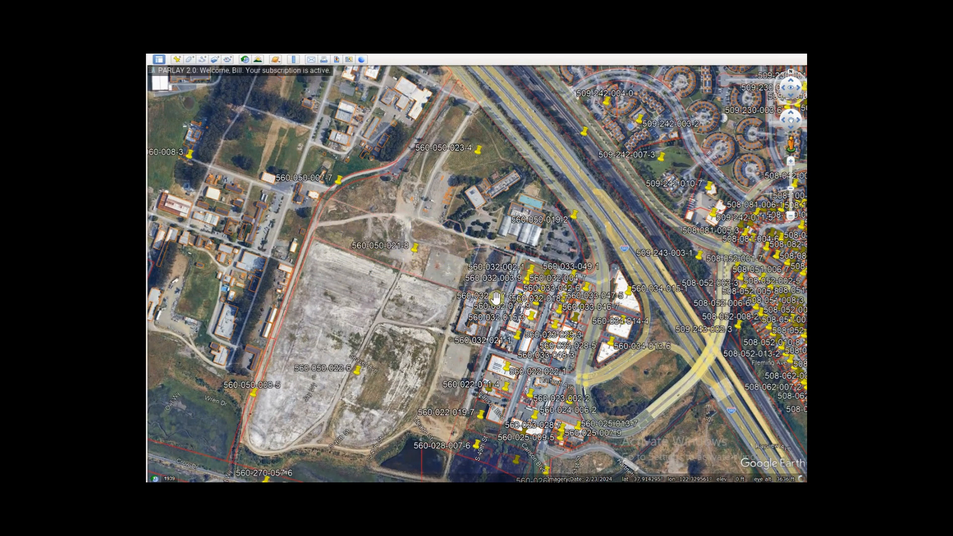
drag(430, 316, 413, 278)
scroll(414, 278, up, 2)
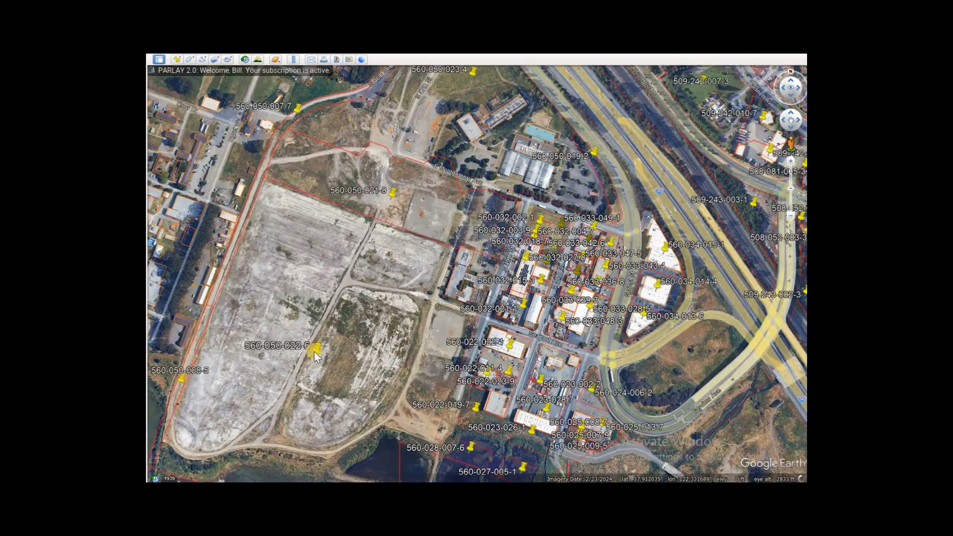
click(395, 314)
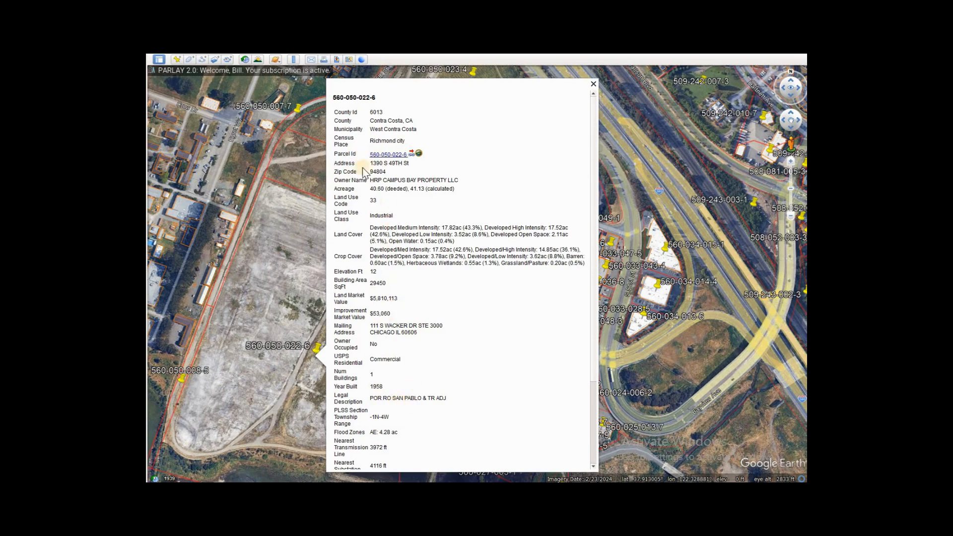
drag(274, 287, 392, 237)
scroll(410, 236, down, 3)
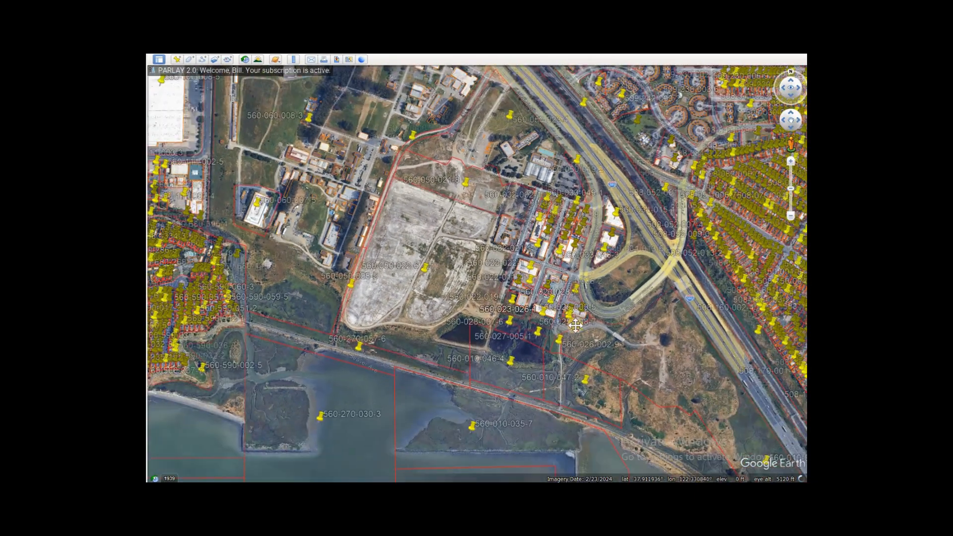
drag(548, 316, 443, 201)
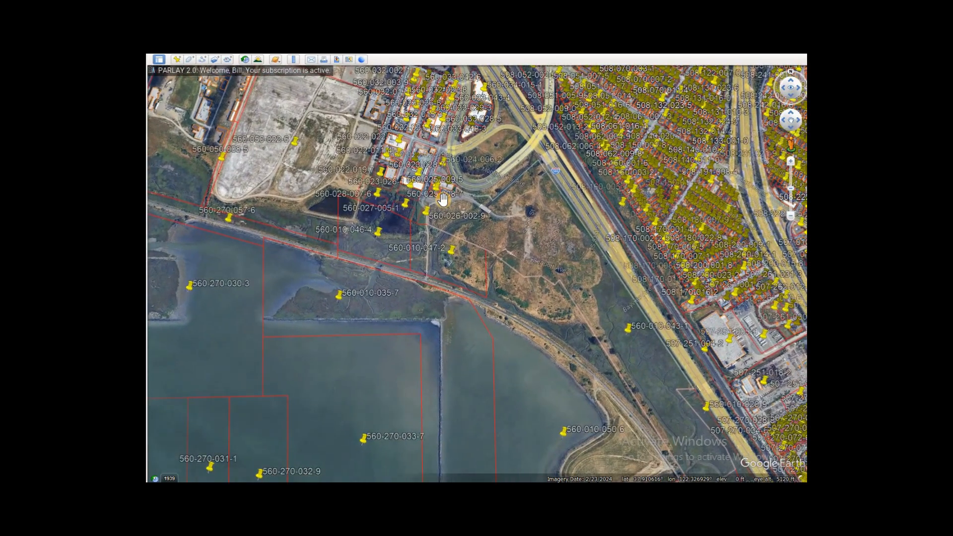
click(387, 292)
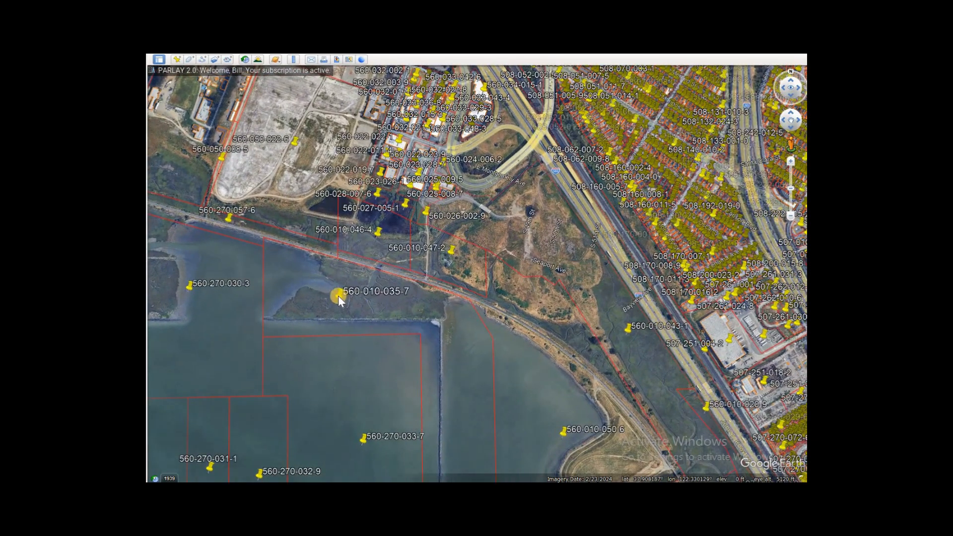
drag(372, 242, 457, 265)
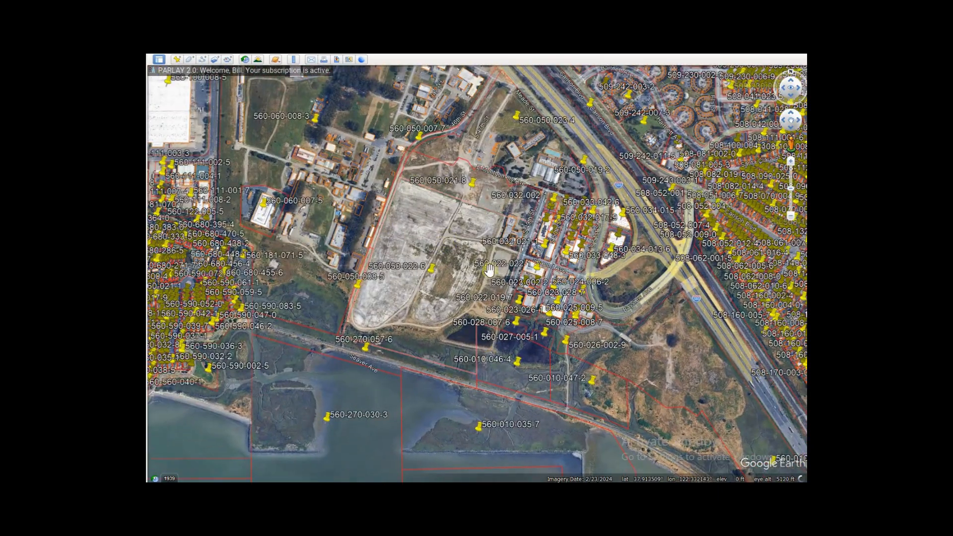
drag(542, 319, 486, 272)
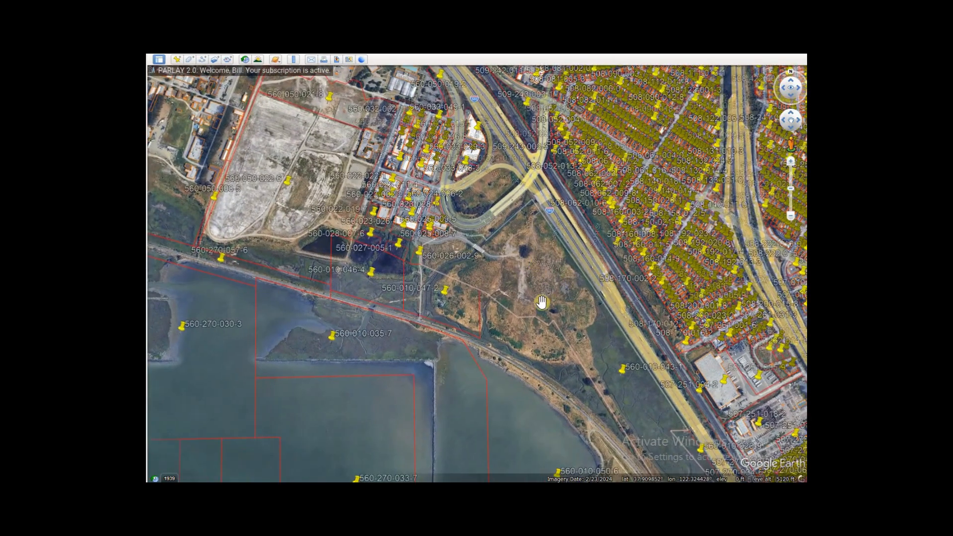
click(624, 370)
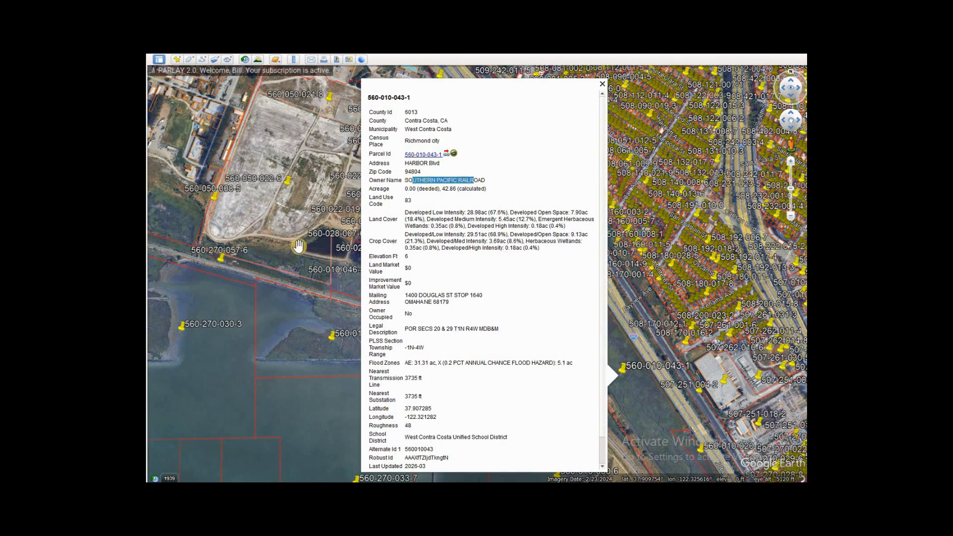
drag(298, 245, 337, 233)
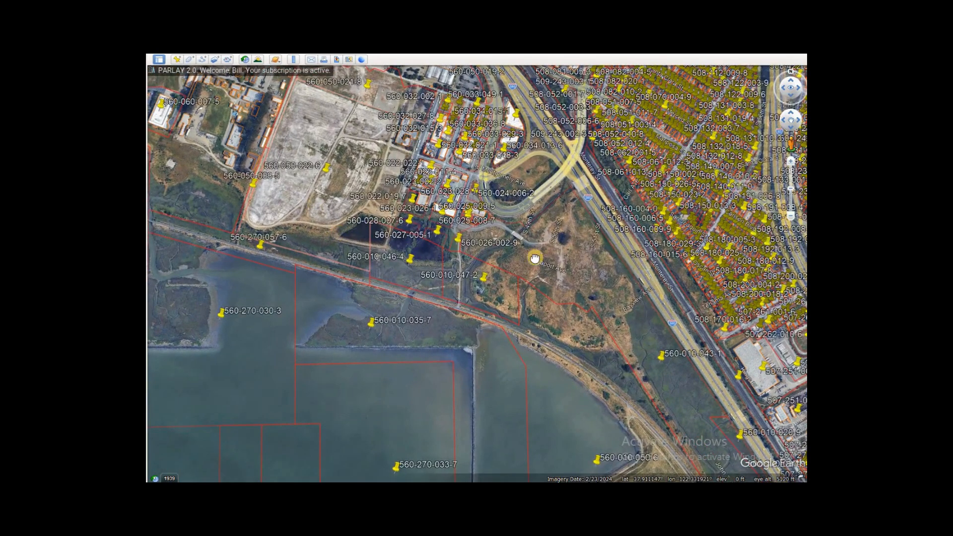
drag(534, 258, 759, 268)
scroll(265, 254, up, 2)
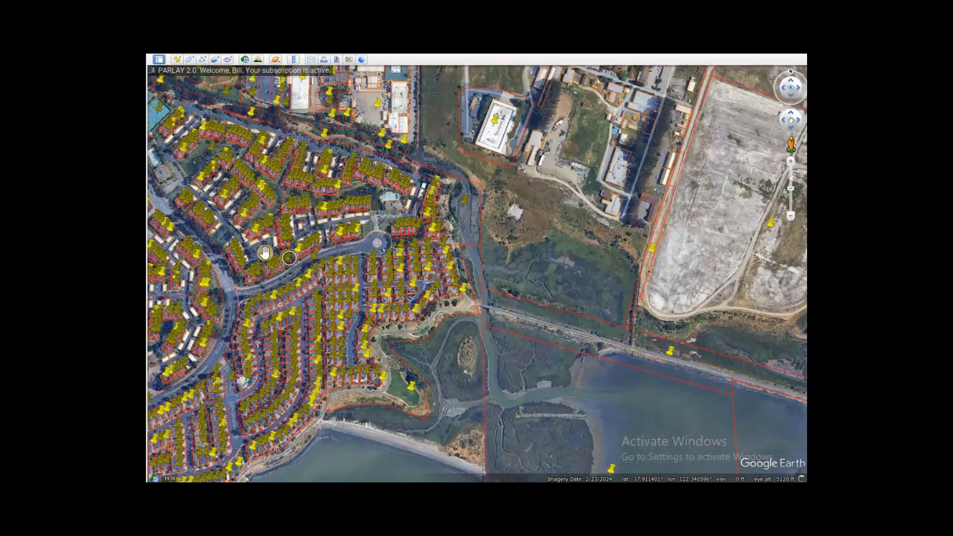
scroll(264, 253, up, 2)
drag(225, 227, 420, 254)
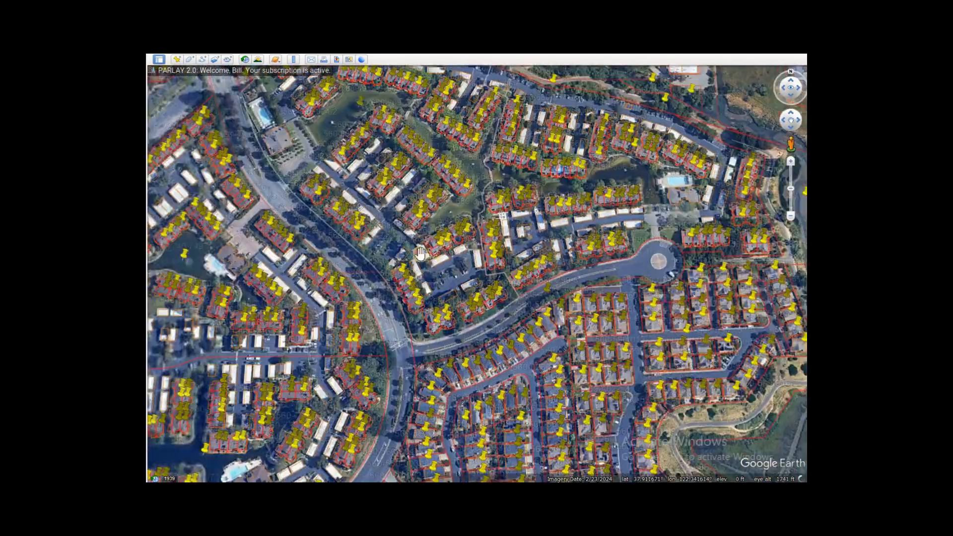
scroll(513, 168, up, 3)
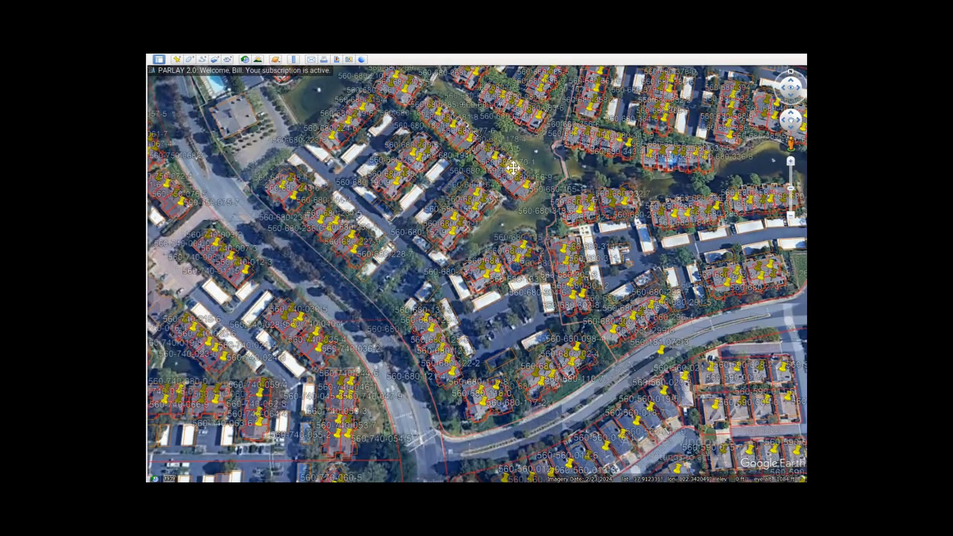
drag(512, 168, 591, 315)
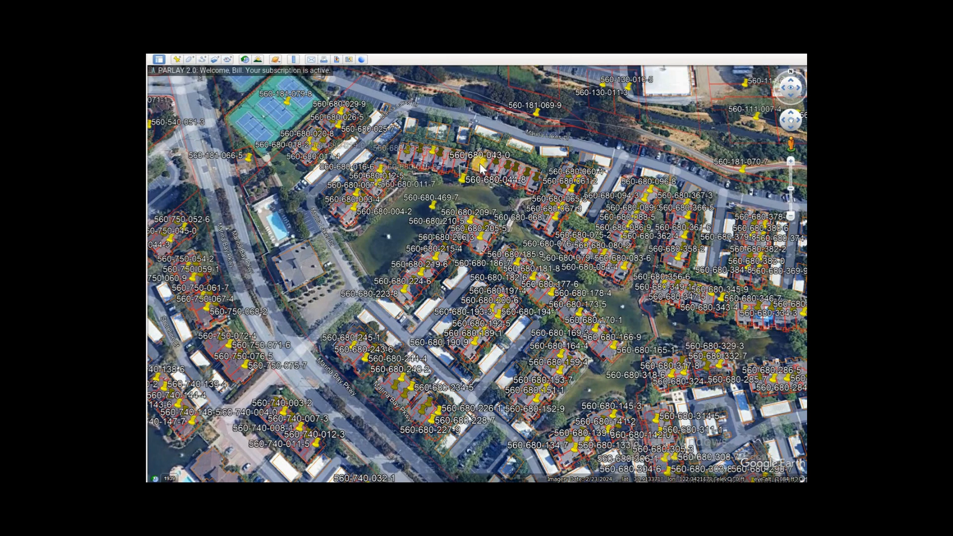
click(475, 172)
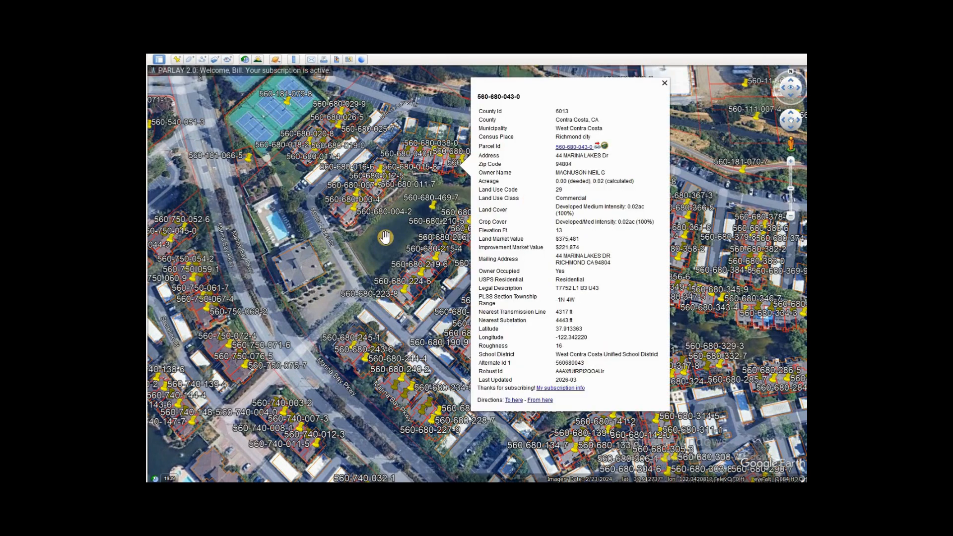
drag(385, 237, 467, 225)
scroll(505, 236, down, 3)
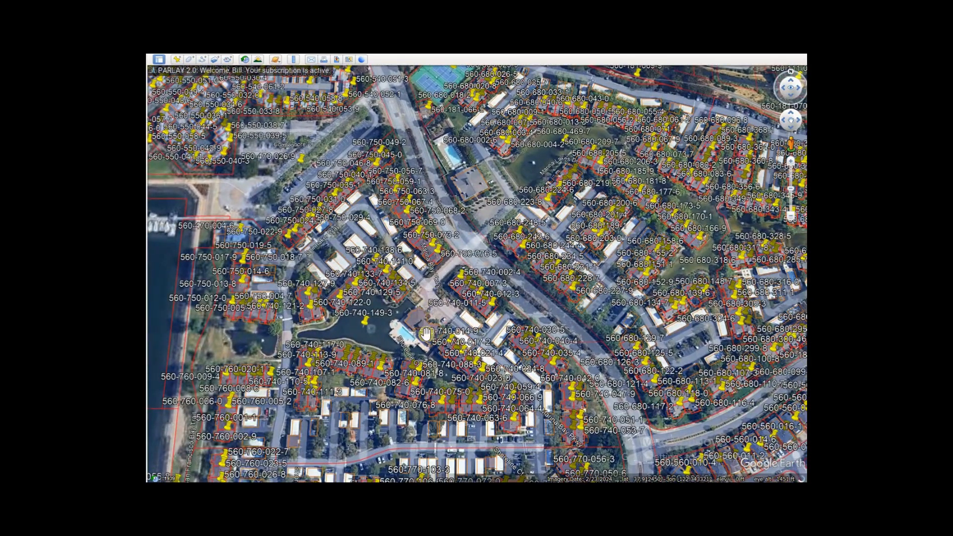
drag(445, 296, 604, 177)
drag(536, 336, 516, 296)
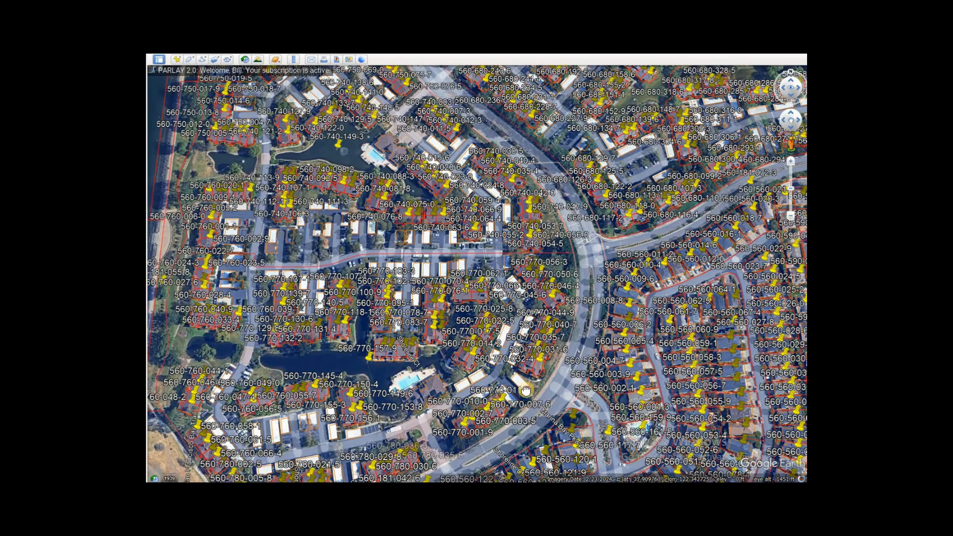
drag(526, 390, 347, 325)
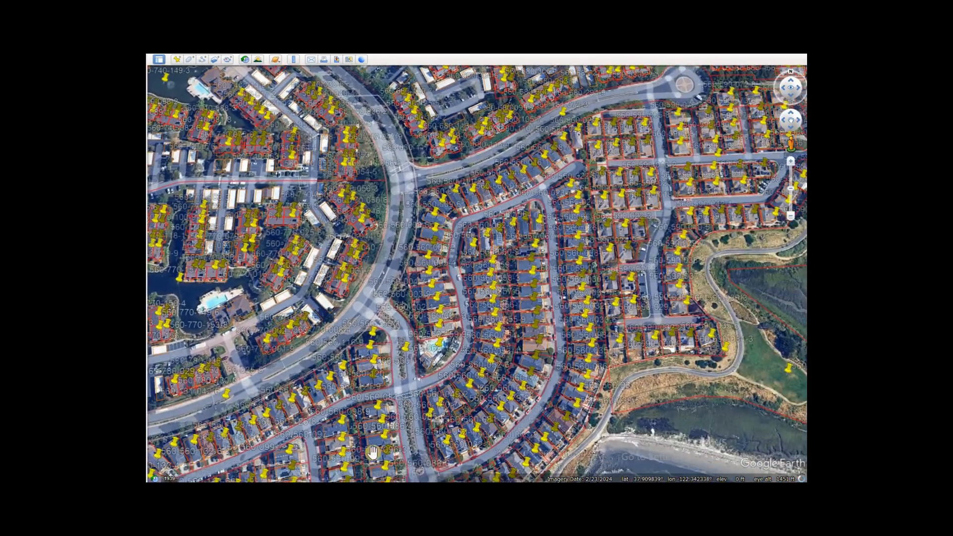
drag(556, 409, 470, 368)
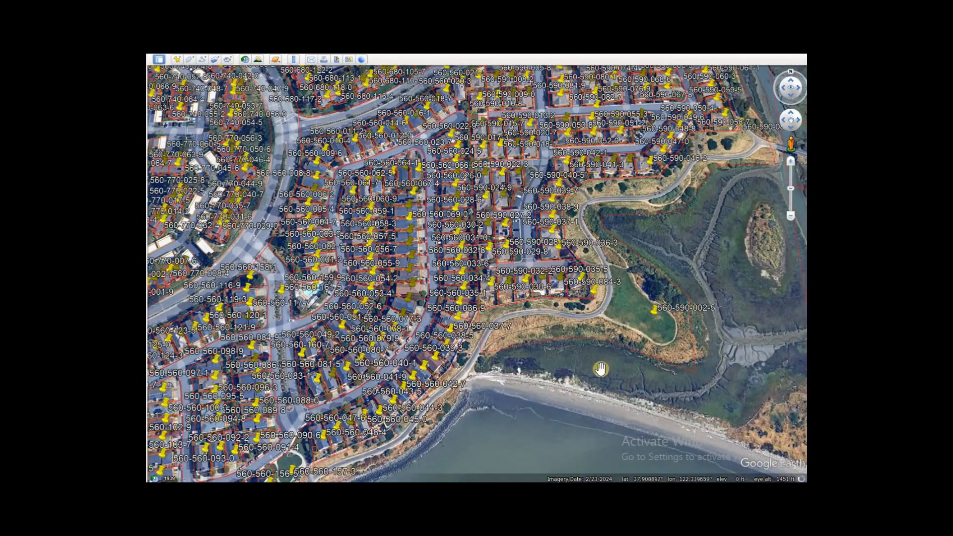
drag(601, 369, 419, 386)
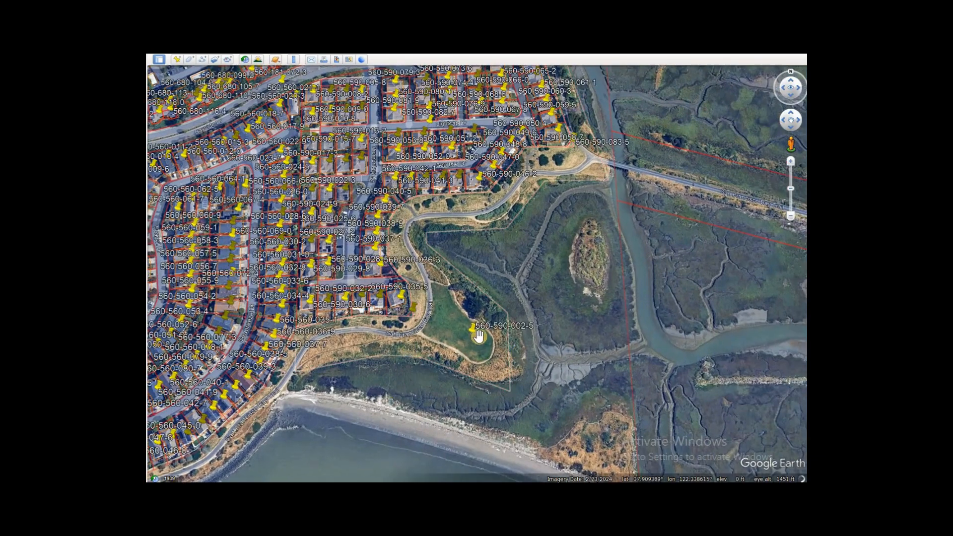